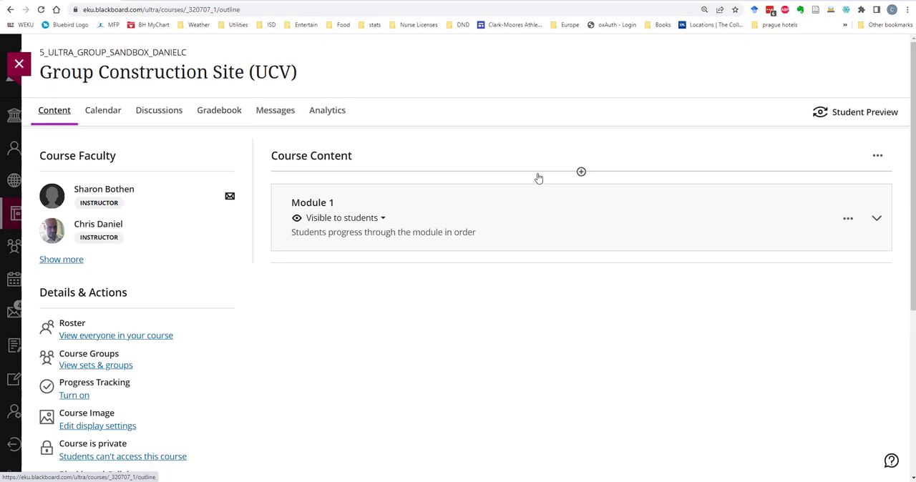
Browse the item types that can be created at the beginning of the course content
{"action": "left_click", "coordinate": [581, 171]}
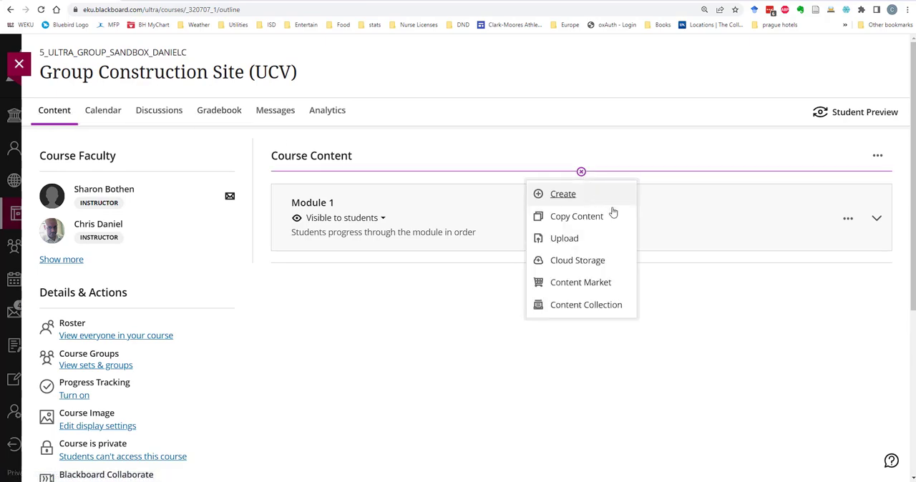
{"action": "left_click", "coordinate": [571, 196]}
{"action": "scroll", "coordinate": [744, 308], "scroll_direction": "down", "scroll_amount": 3}
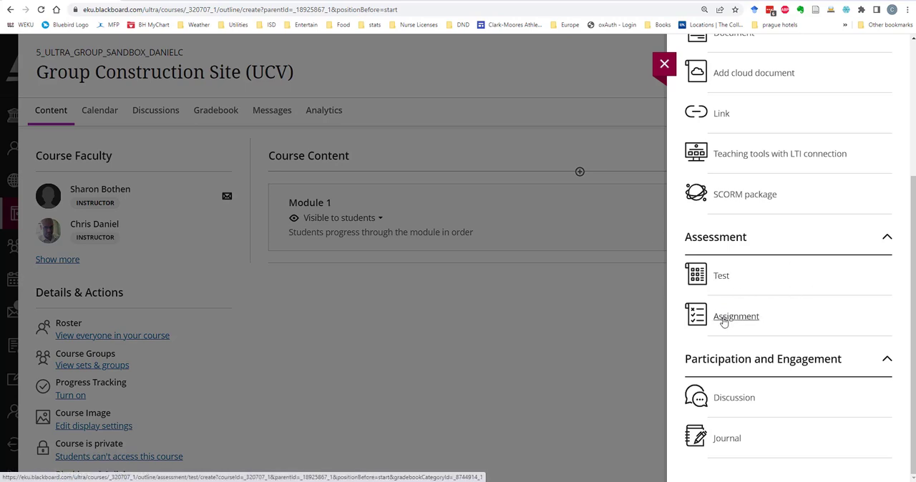
{"action": "left_click", "coordinate": [664, 64]}
In the gradebook, add an item below the Lesson Plan assignment, named Item 1, visible to students and due 1/1/23
{"action": "left_click", "coordinate": [204, 116]}
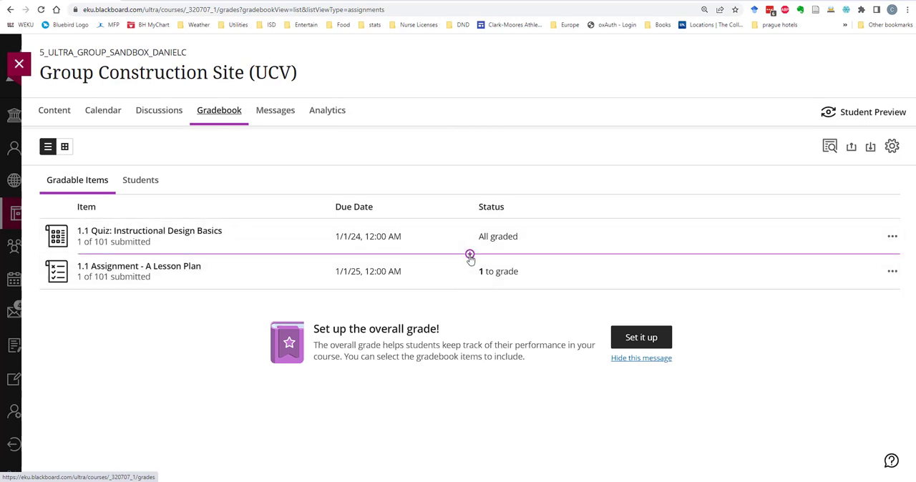
{"action": "left_click", "coordinate": [469, 290]}
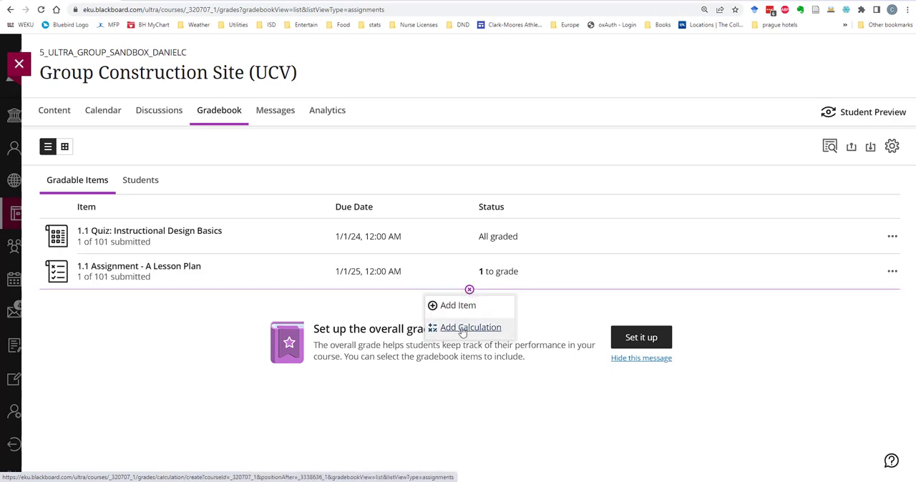
{"action": "left_click", "coordinate": [461, 309]}
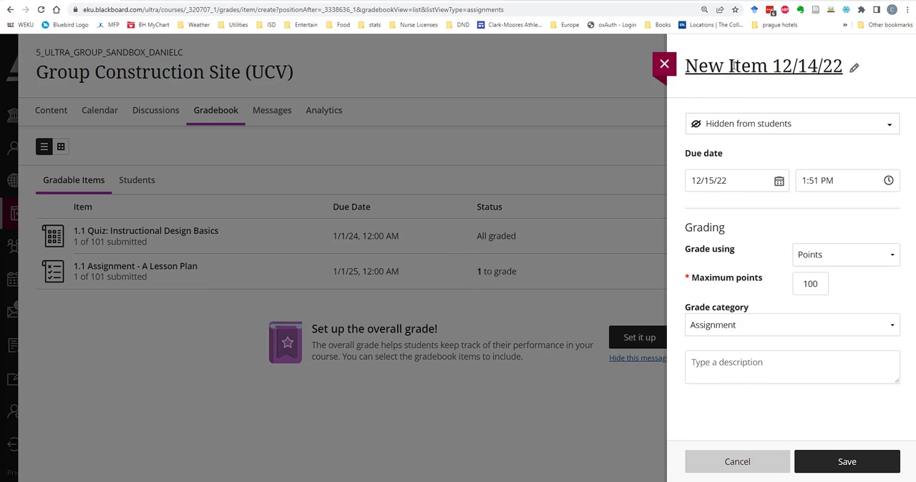
{"action": "left_click", "coordinate": [855, 66]}
{"action": "left_click_drag", "start_coordinate": [861, 64], "coordinate": [651, 79]}
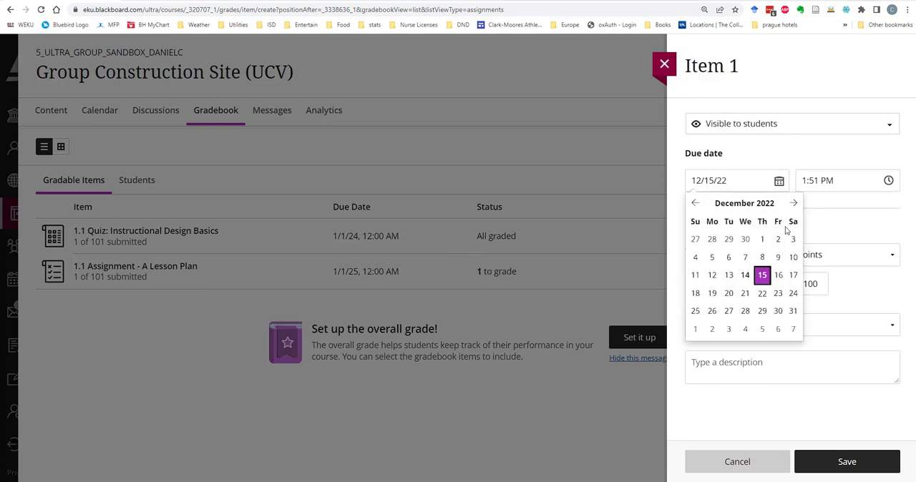
{"action": "left_click", "coordinate": [695, 327]}
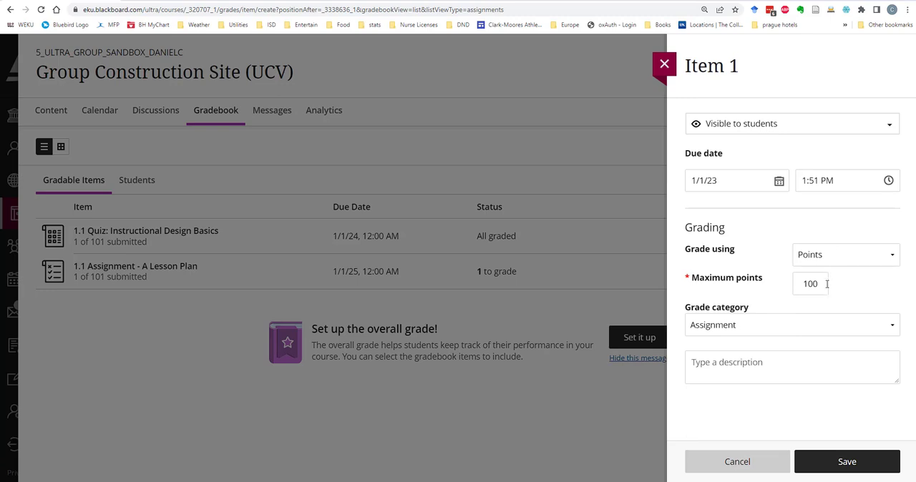
Grade the new item using Points, set its grade category to Discussion, and save it
{"action": "left_click", "coordinate": [841, 258]}
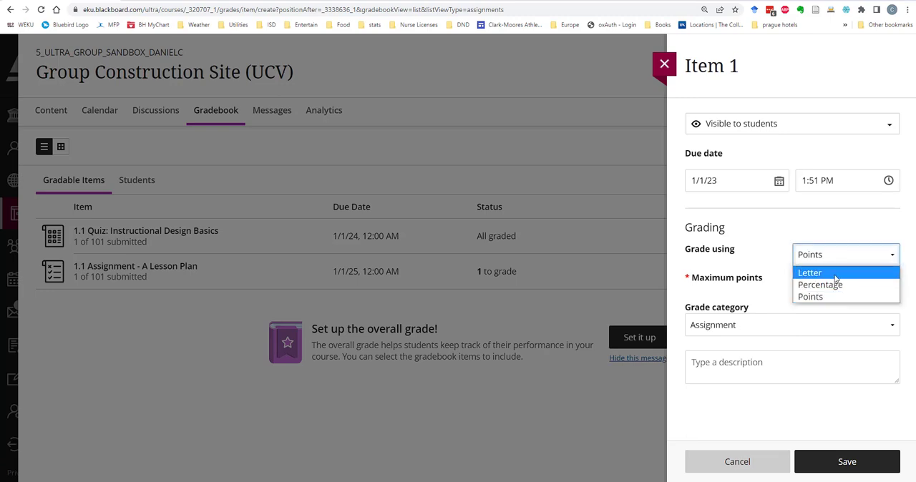
{"action": "left_click", "coordinate": [842, 295]}
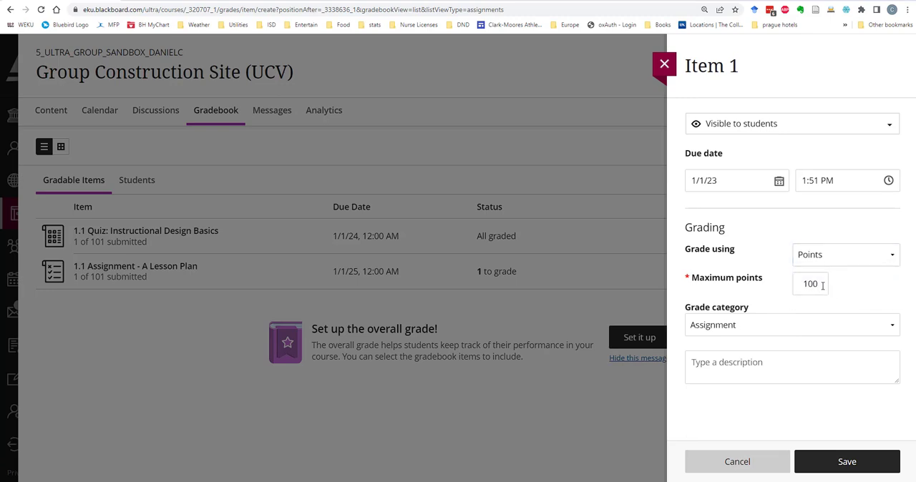
{"action": "left_click", "coordinate": [786, 326]}
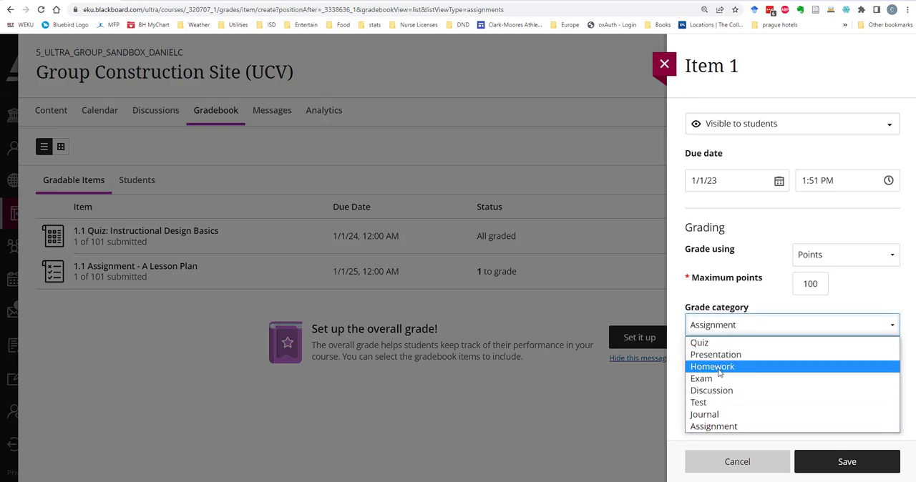
{"action": "left_click", "coordinate": [711, 391]}
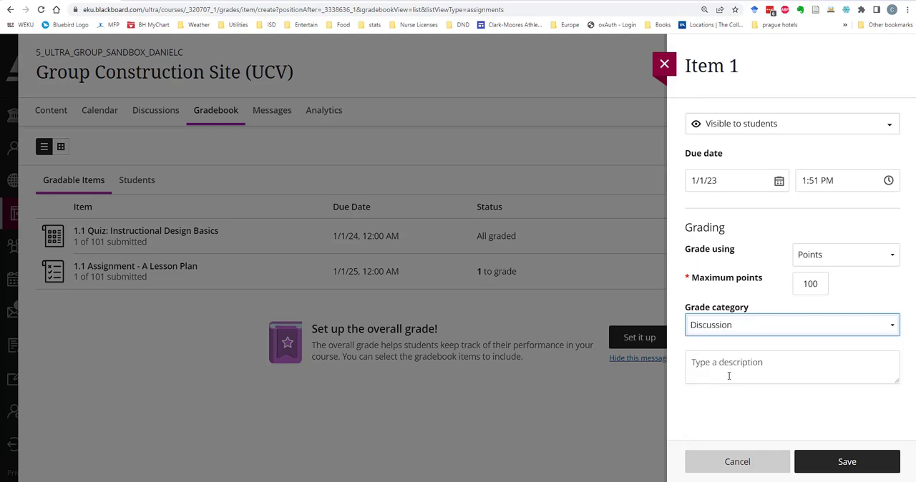
{"action": "left_click", "coordinate": [742, 353]}
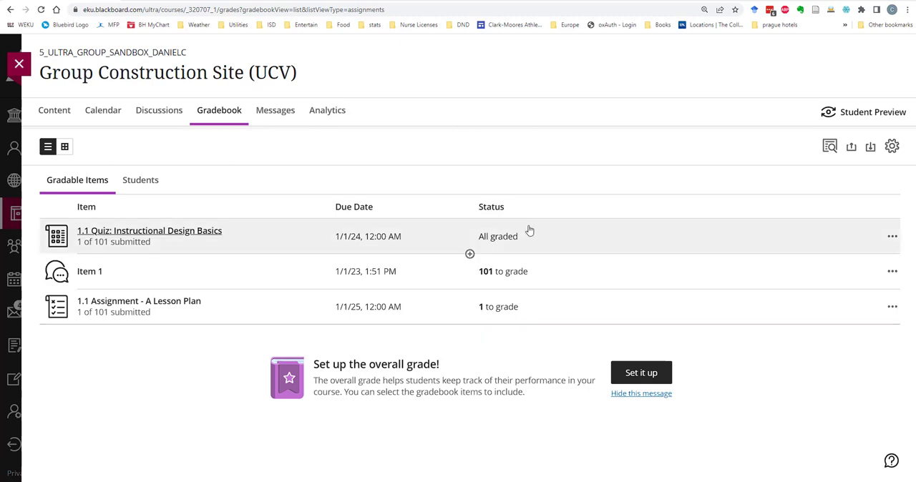
Add a calculation directly below the 1.1 Quiz in the gradebook and title it Average of Everything
{"action": "mouse_move", "coordinate": [471, 256]}
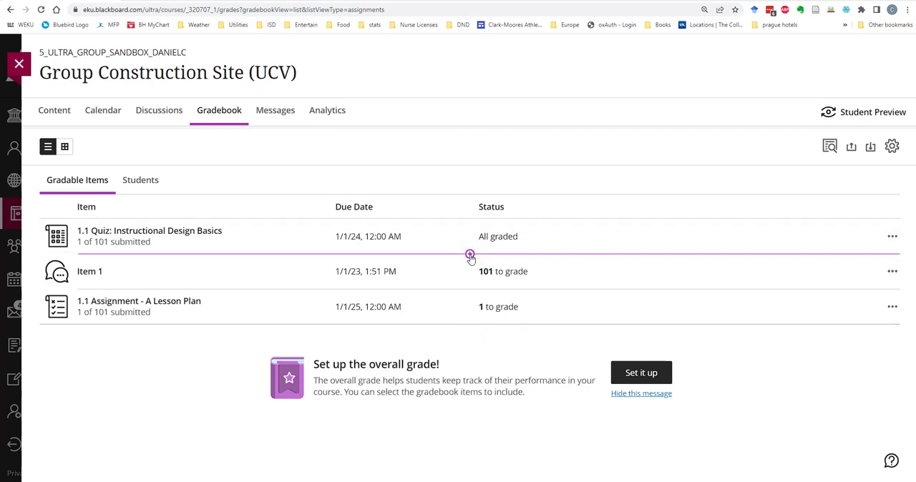
{"action": "left_click", "coordinate": [471, 257]}
{"action": "left_click", "coordinate": [460, 293]}
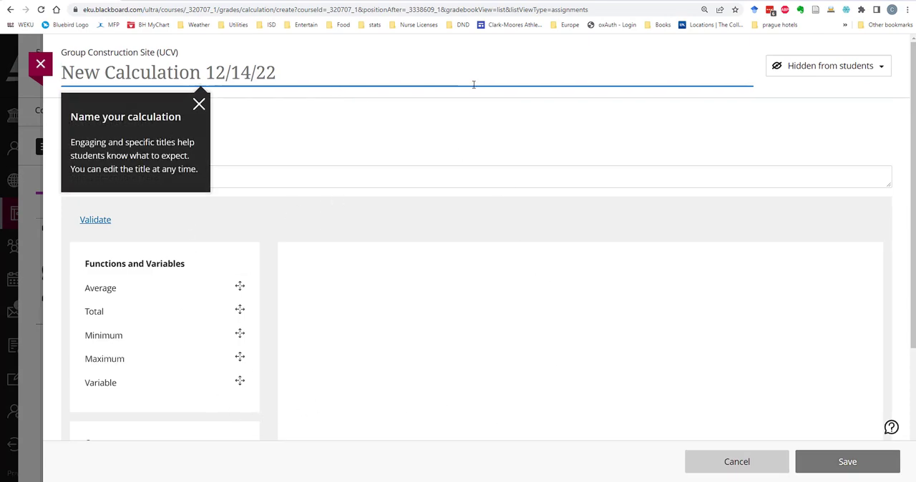
{"action": "left_click", "coordinate": [106, 71]}
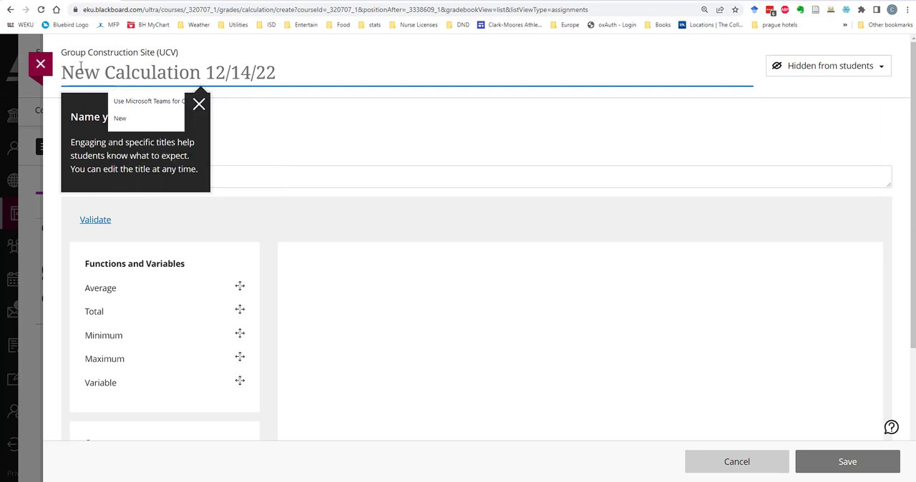
{"action": "type", "text": "Average of Everything"}
{"action": "key", "text": "Tab"}
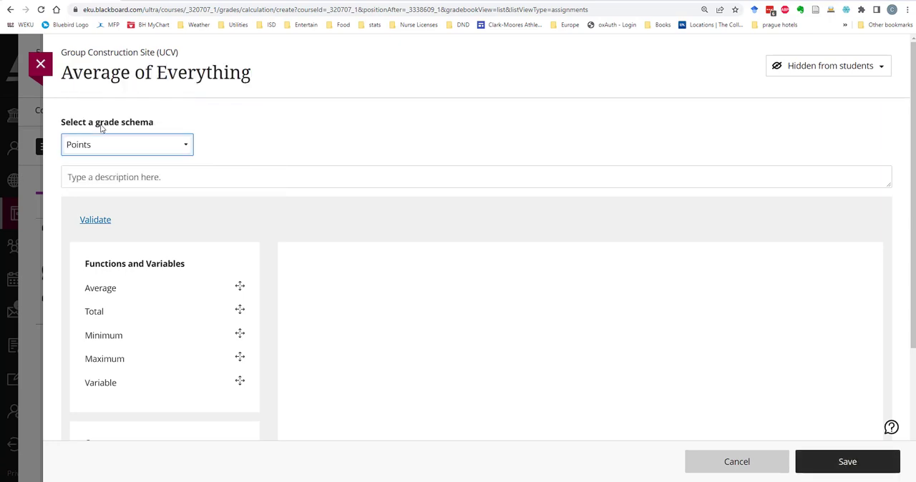
Keep the calculation's grade schema on Points and enter the description "Just an avg of all"
{"action": "left_click", "coordinate": [184, 146]}
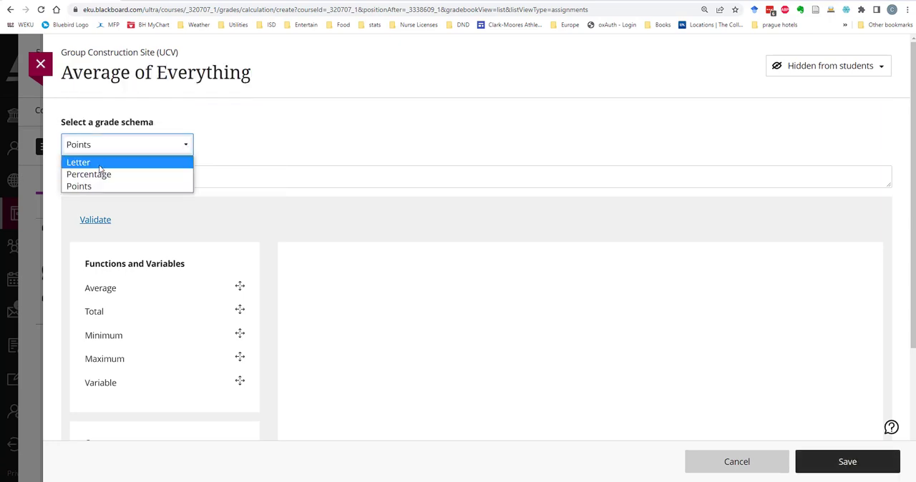
{"action": "left_click", "coordinate": [99, 187]}
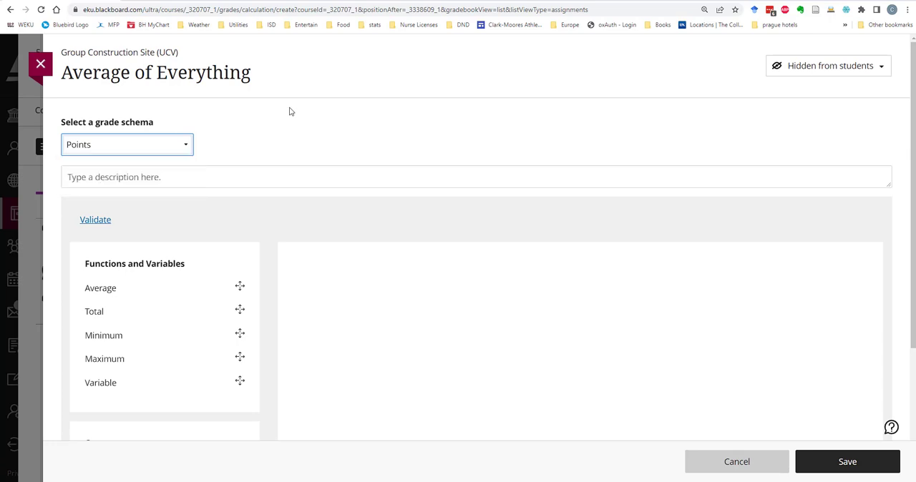
{"action": "left_click", "coordinate": [216, 177]}
{"action": "type", "text": "Just an avg of all"}
{"action": "left_click", "coordinate": [329, 261]}
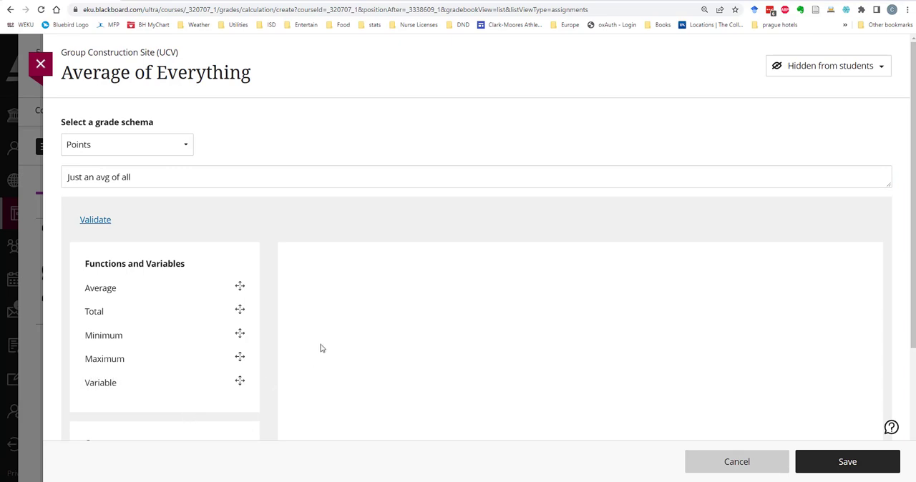
{"action": "scroll", "coordinate": [329, 330], "scroll_direction": "down", "scroll_amount": 3}
{"action": "scroll", "coordinate": [344, 332], "scroll_direction": "up", "scroll_amount": 3}
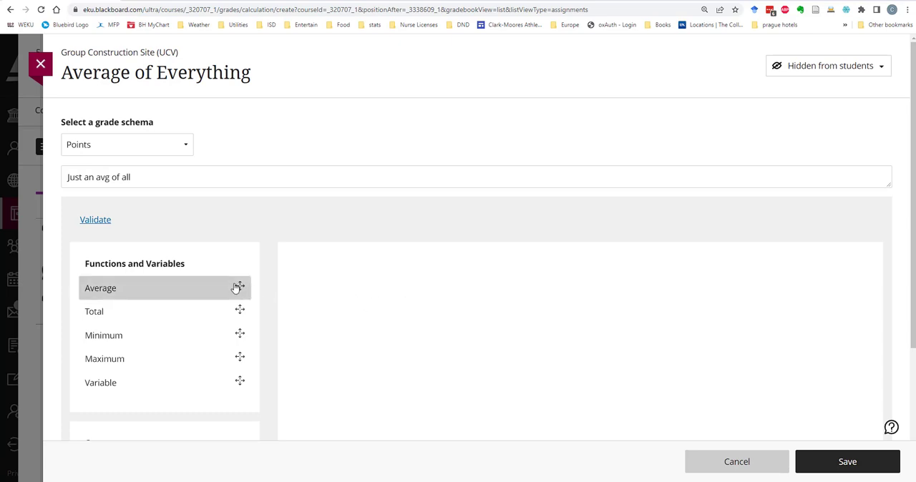
{"action": "left_click", "coordinate": [240, 288]}
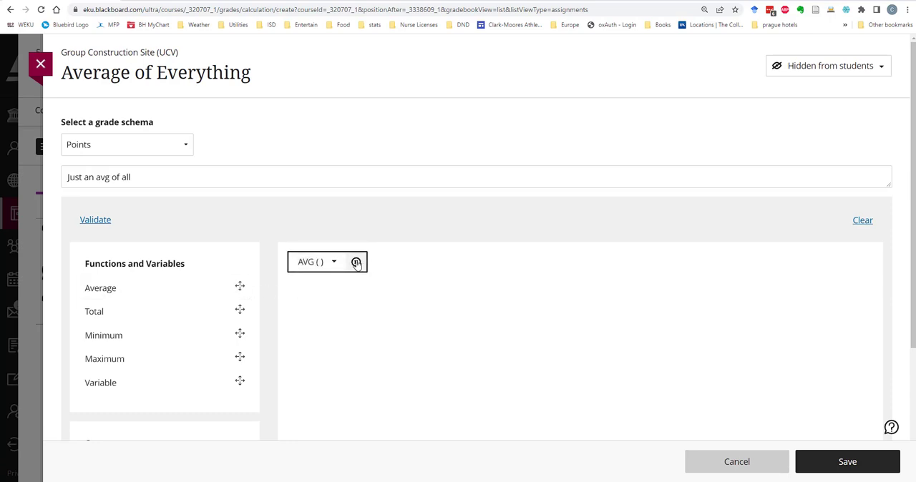
{"action": "left_click", "coordinate": [356, 264]}
Build an Average formula from the coursework 1.1 Quiz: Instructional Design Basics and 1.1 Assignment - A Lesson Plan
{"action": "left_click", "coordinate": [237, 290]}
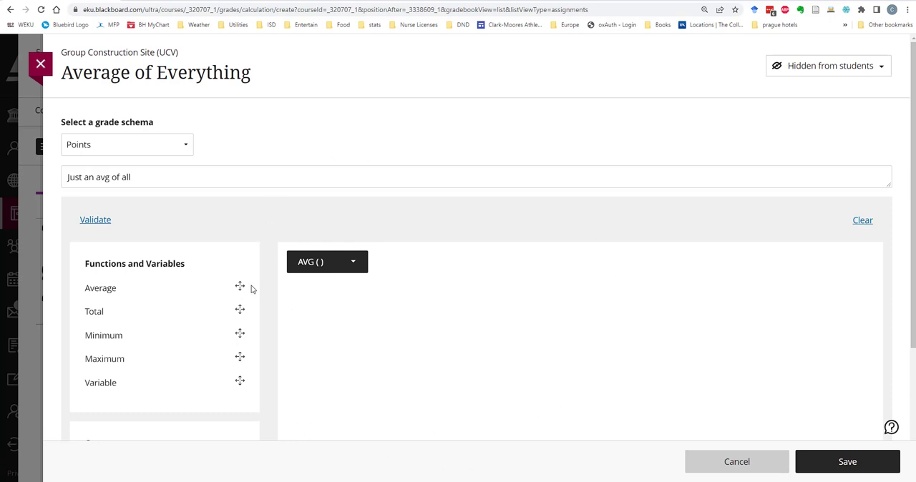
{"action": "mouse_move", "coordinate": [356, 262]}
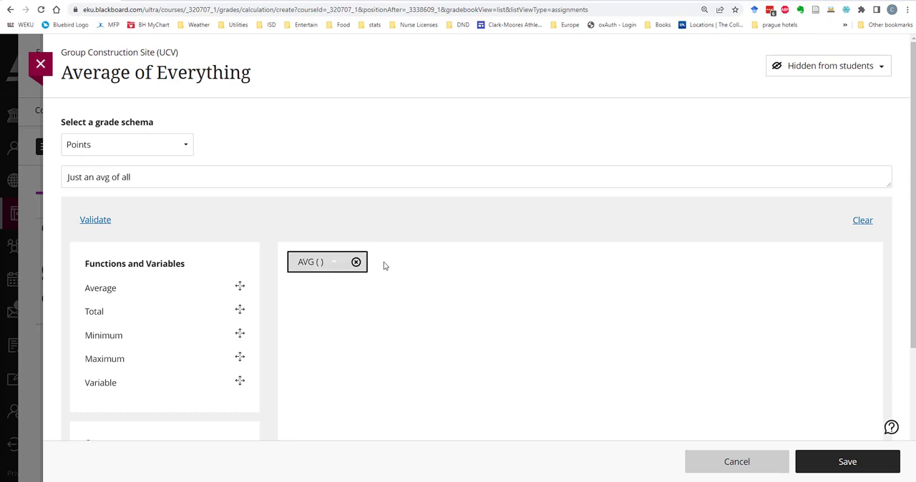
{"action": "left_click", "coordinate": [334, 264]}
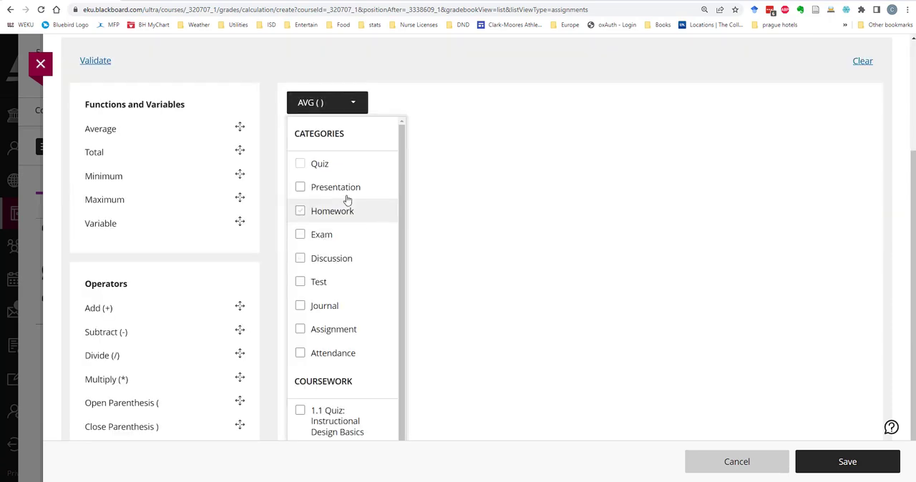
{"action": "left_click", "coordinate": [341, 166]}
{"action": "scroll", "coordinate": [355, 256], "scroll_direction": "down", "scroll_amount": 3}
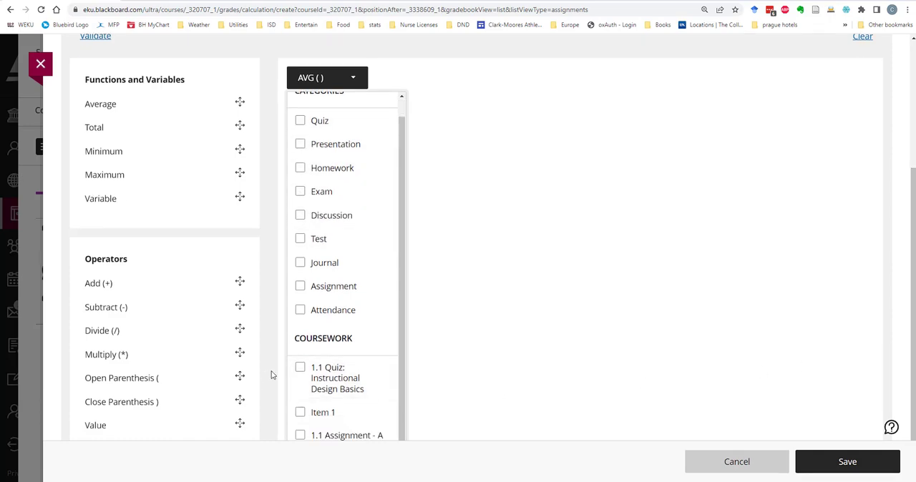
{"action": "left_click", "coordinate": [300, 370]}
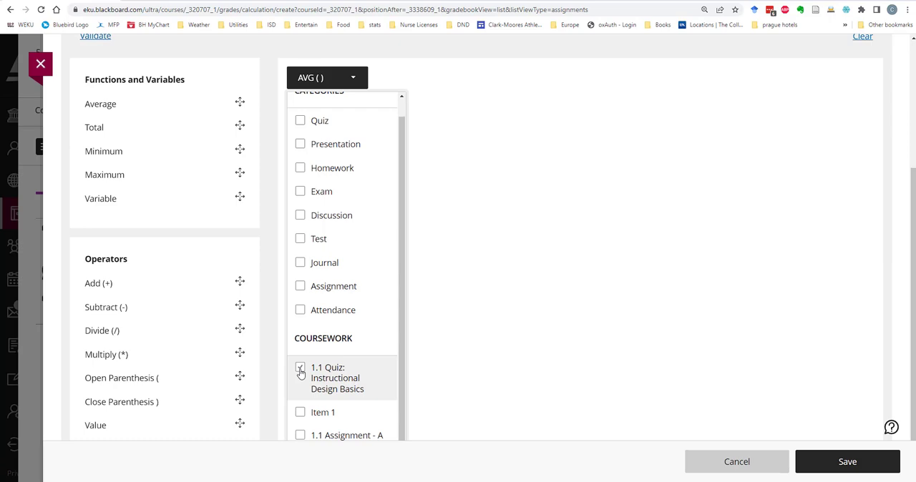
{"action": "left_click", "coordinate": [301, 370]}
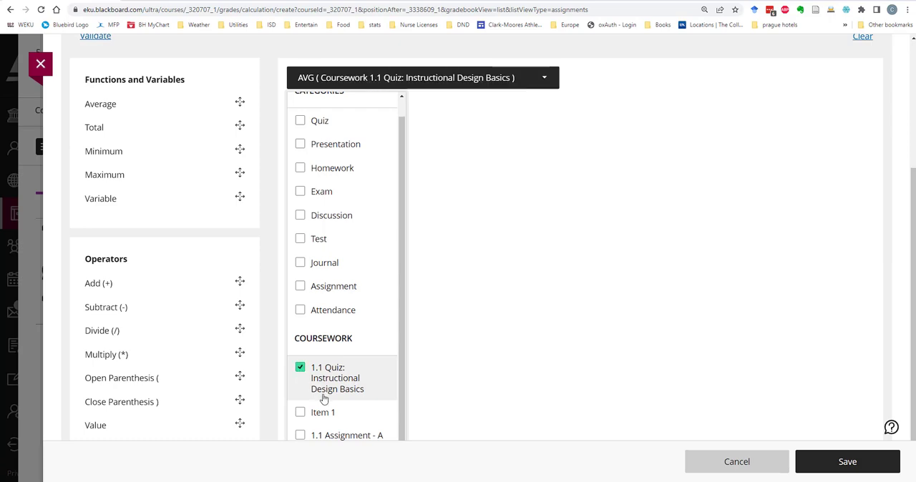
{"action": "left_click", "coordinate": [301, 435]}
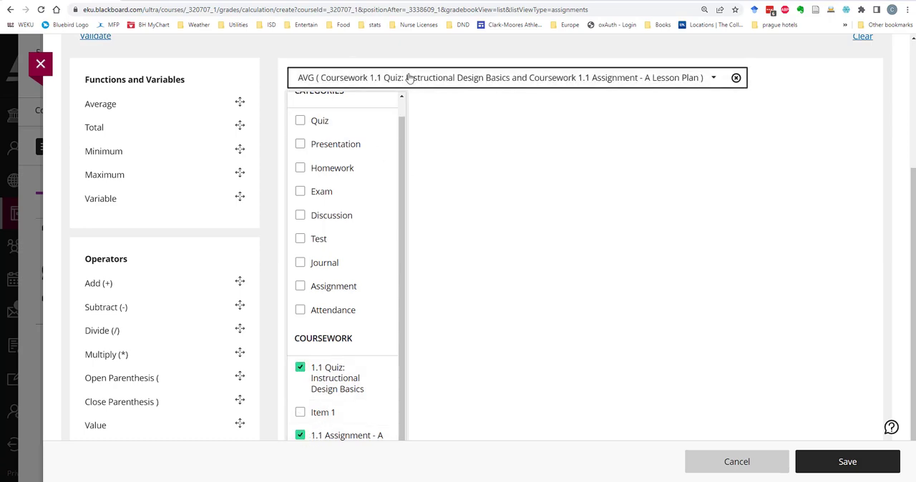
Save and close the calculation, check its column in the gradebook's grid view, and return to the list view
{"action": "left_click", "coordinate": [856, 465]}
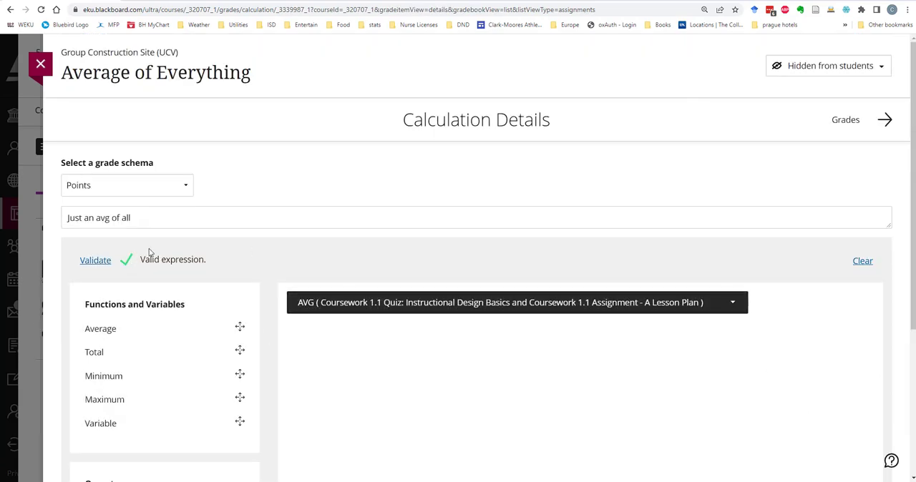
{"action": "left_click", "coordinate": [41, 65]}
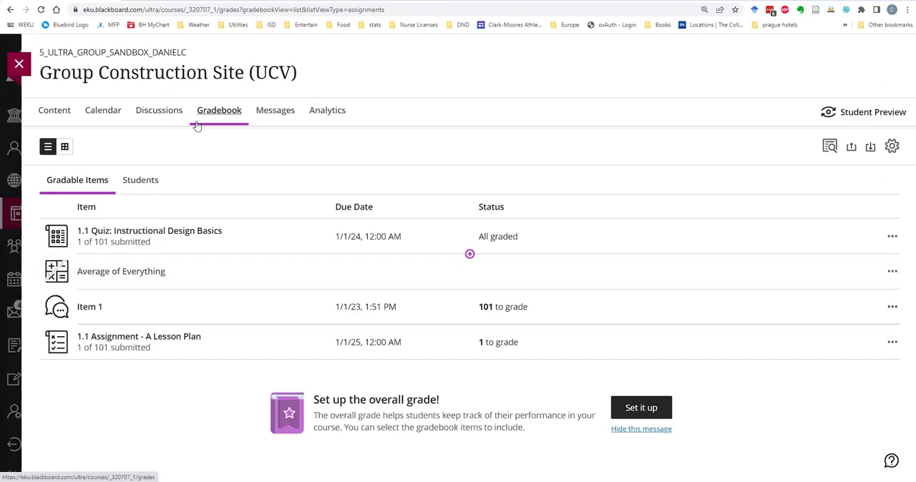
{"action": "left_click", "coordinate": [65, 147]}
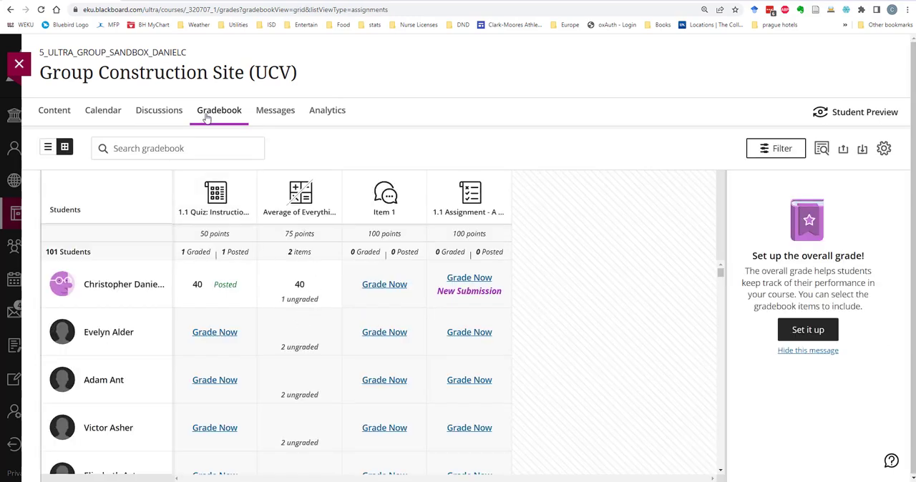
{"action": "left_click", "coordinate": [47, 148]}
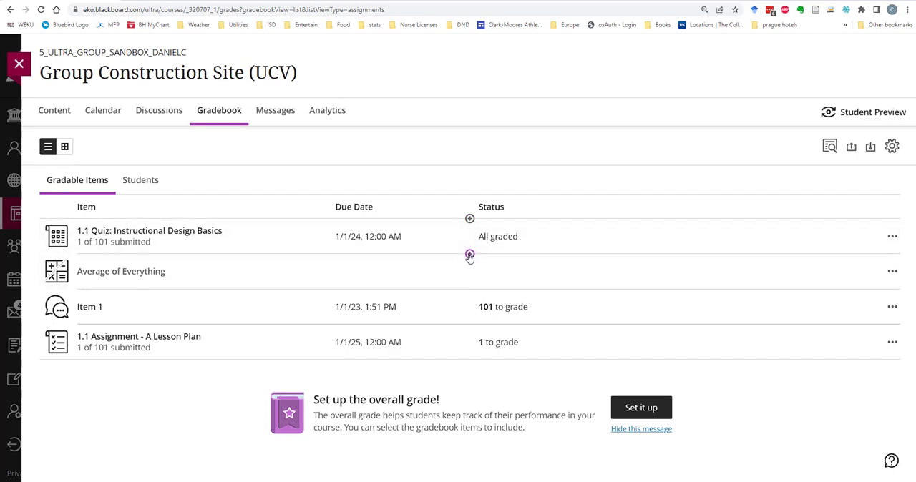